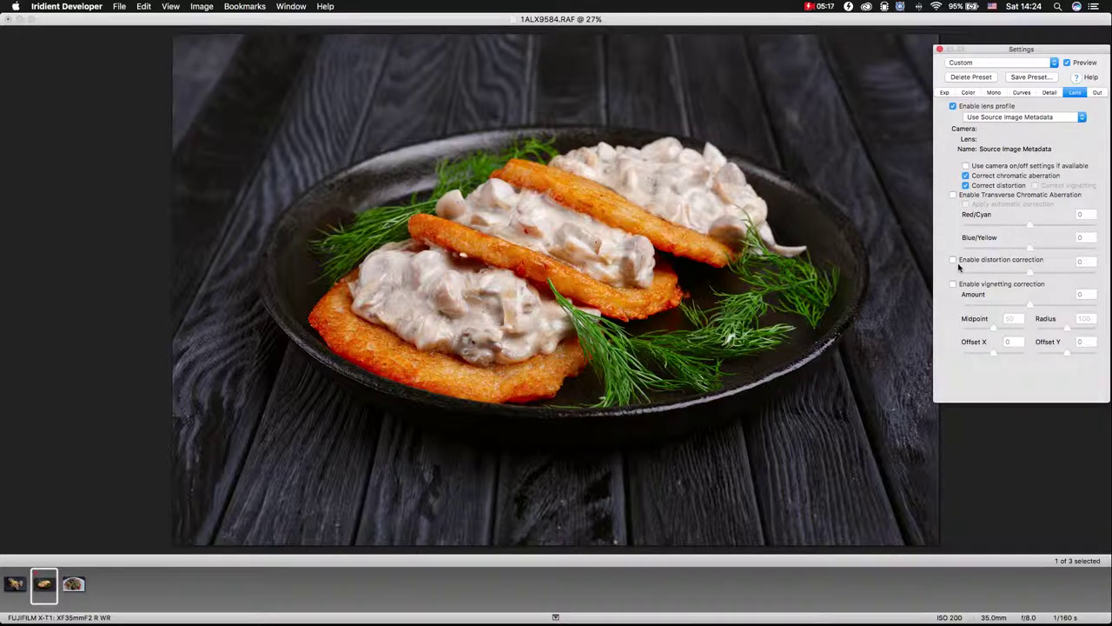
# Enable vignetting correction with an amount of -50 and set Fill Light to +11 for the photo 1ALX9584.RAF.
pyautogui.click(952, 284)
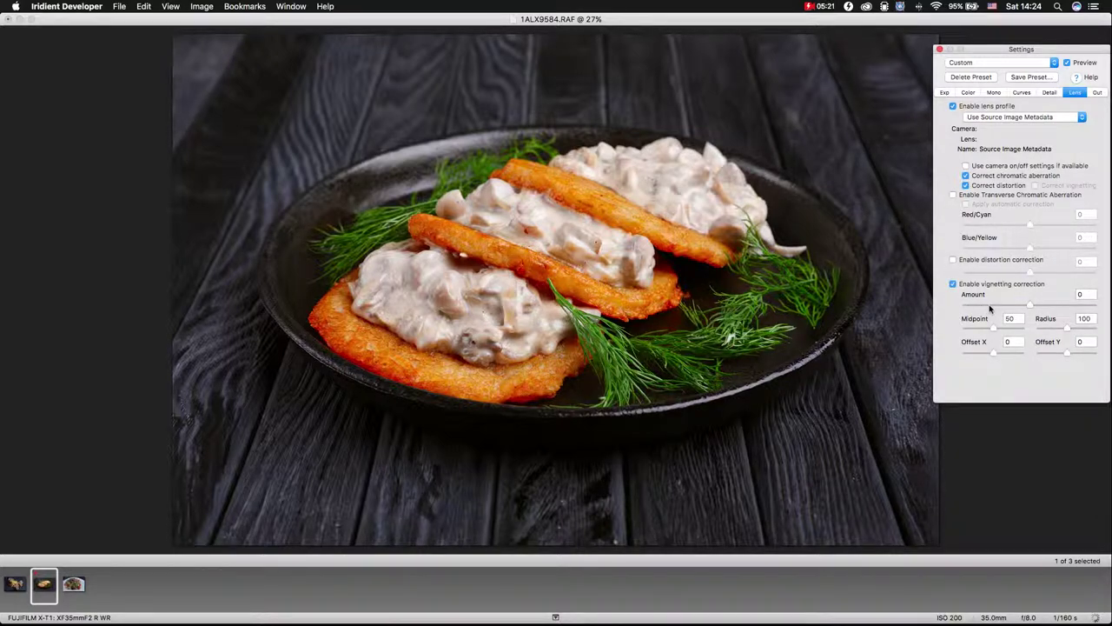
pyautogui.click(993, 306)
pyautogui.click(995, 305)
pyautogui.moveTo(996, 304); pyautogui.dragTo(997, 307)
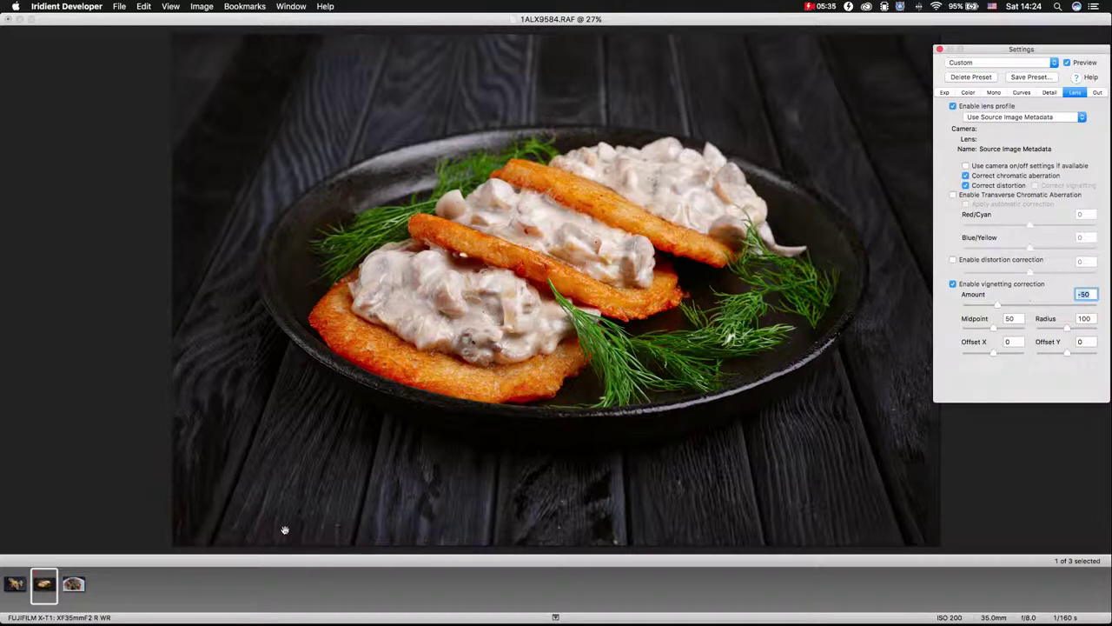
pyautogui.click(945, 92)
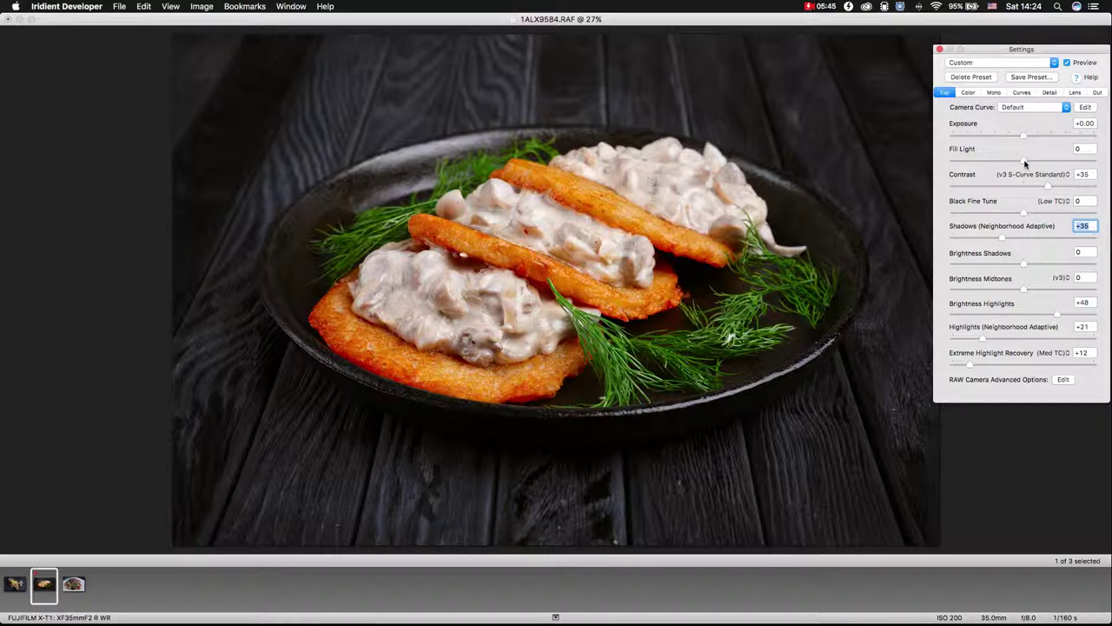
pyautogui.moveTo(1025, 163); pyautogui.dragTo(1032, 164)
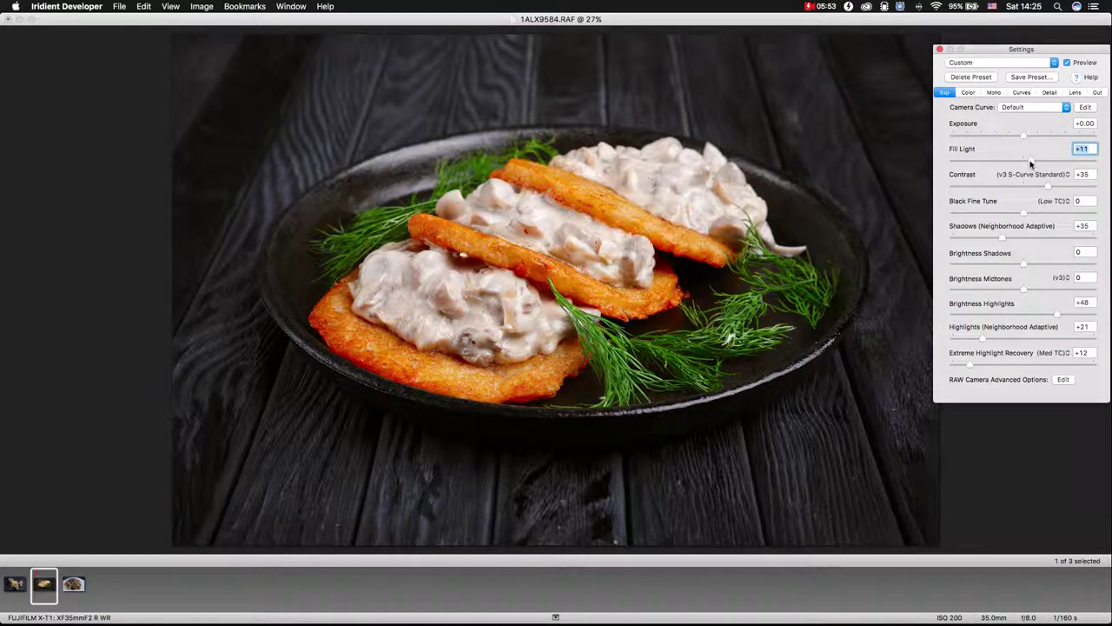
# Open the salad photo 1ALX9516.RAF and set its sharpening to Radius 0.55, Edge Detail 160 and Texture/Micro Detail 15.
pyautogui.click(73, 584)
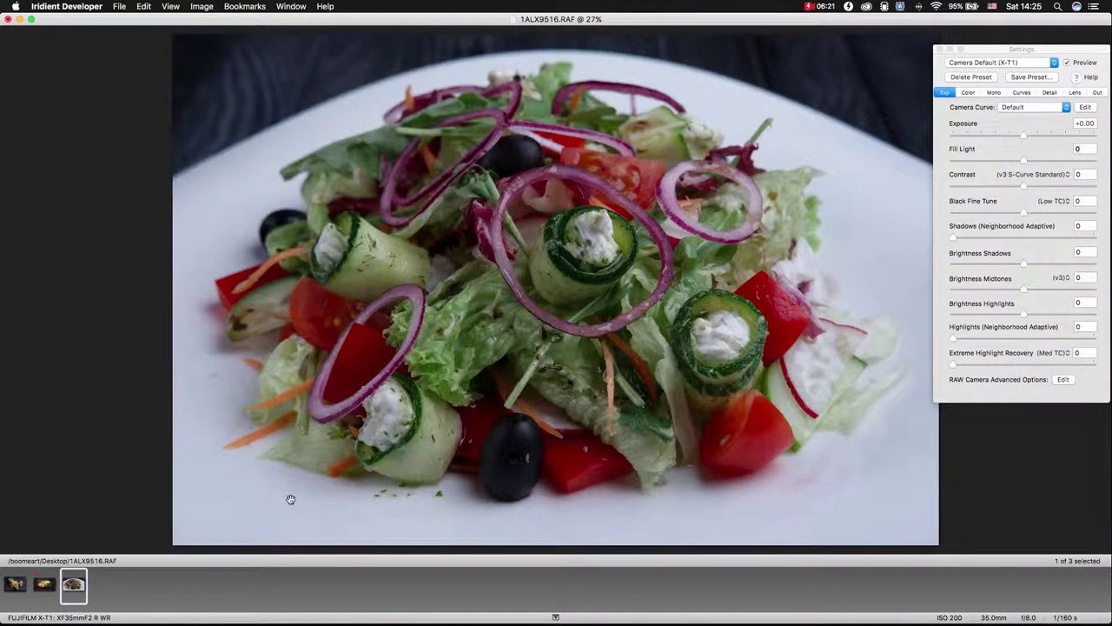
pyautogui.click(1011, 130)
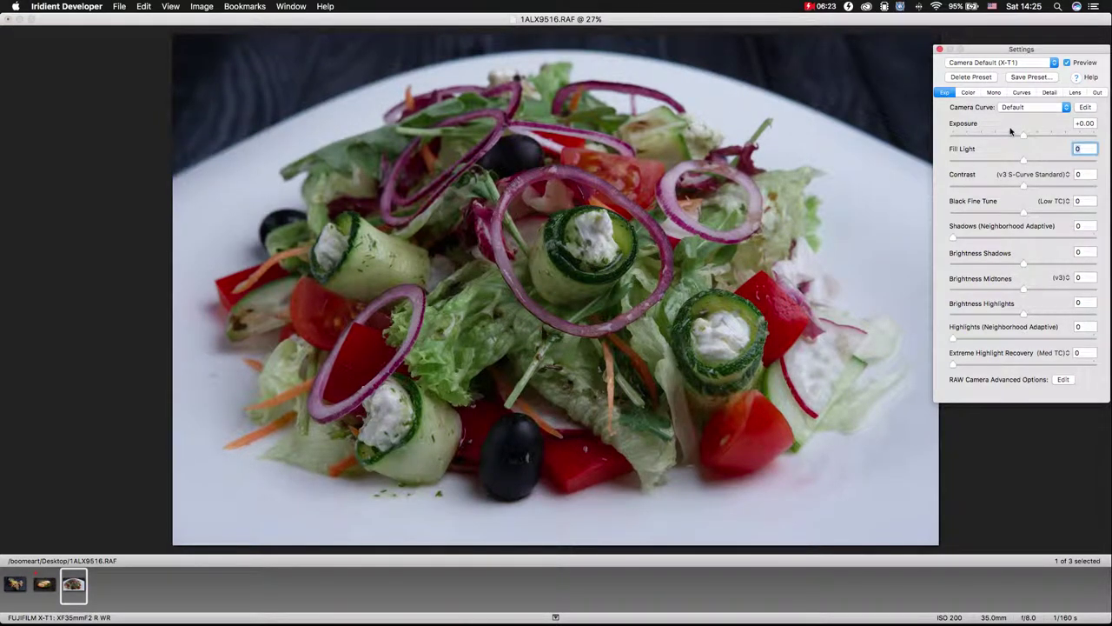
pyautogui.click(1050, 93)
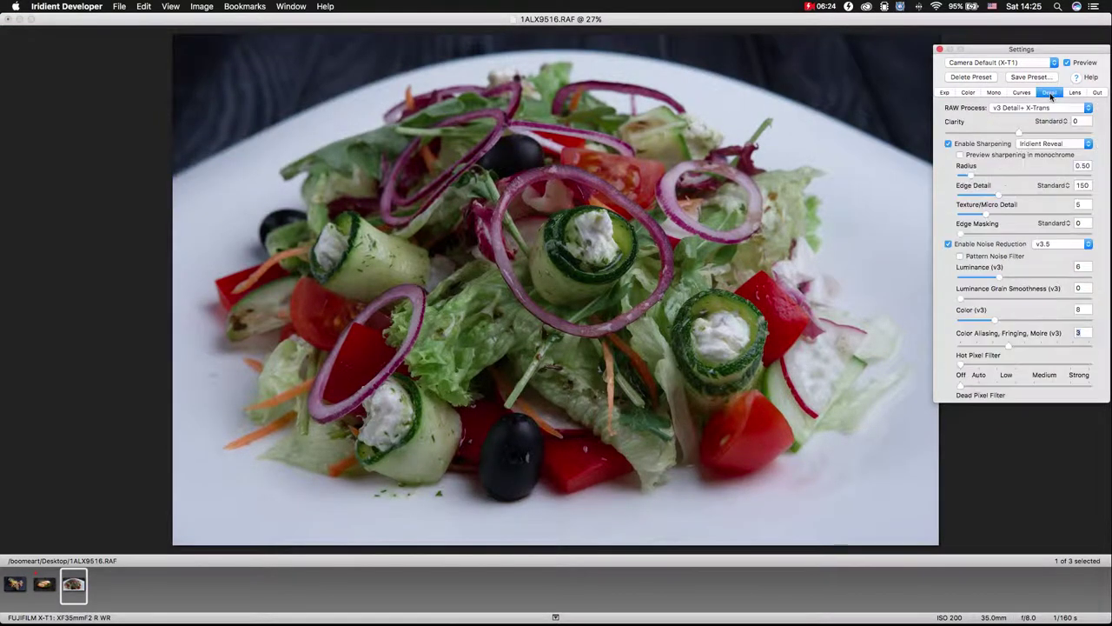
pyautogui.click(1085, 165)
pyautogui.press('Up')
pyautogui.click(1085, 185)
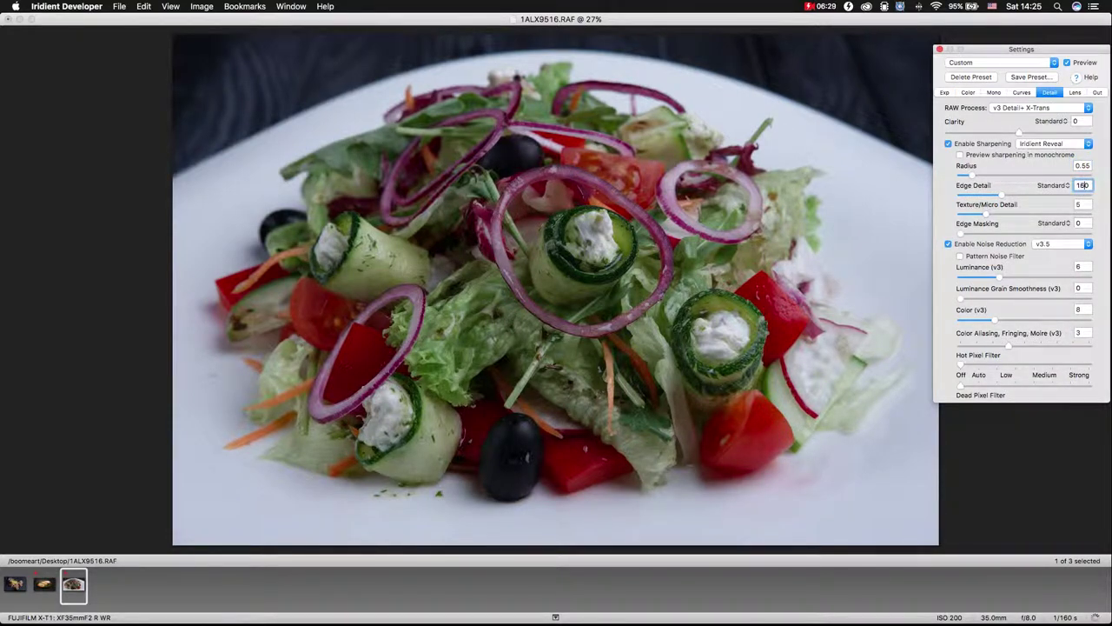
pyautogui.click(1079, 205)
pyautogui.press('Up')
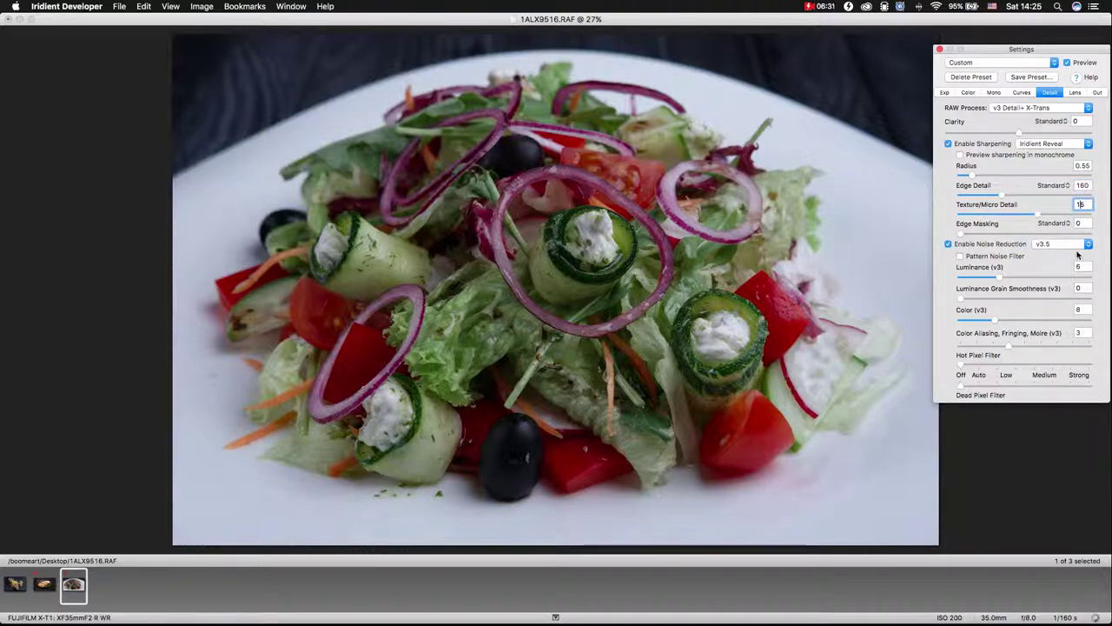
# Set Luminance and Color noise reduction to 0, Color Aliasing, Fringing, Moire to 2, and the hot and dead pixel filters to Auto.
pyautogui.click(961, 278)
pyautogui.press('Tab')
pyautogui.press('Tab')
pyautogui.write('0')
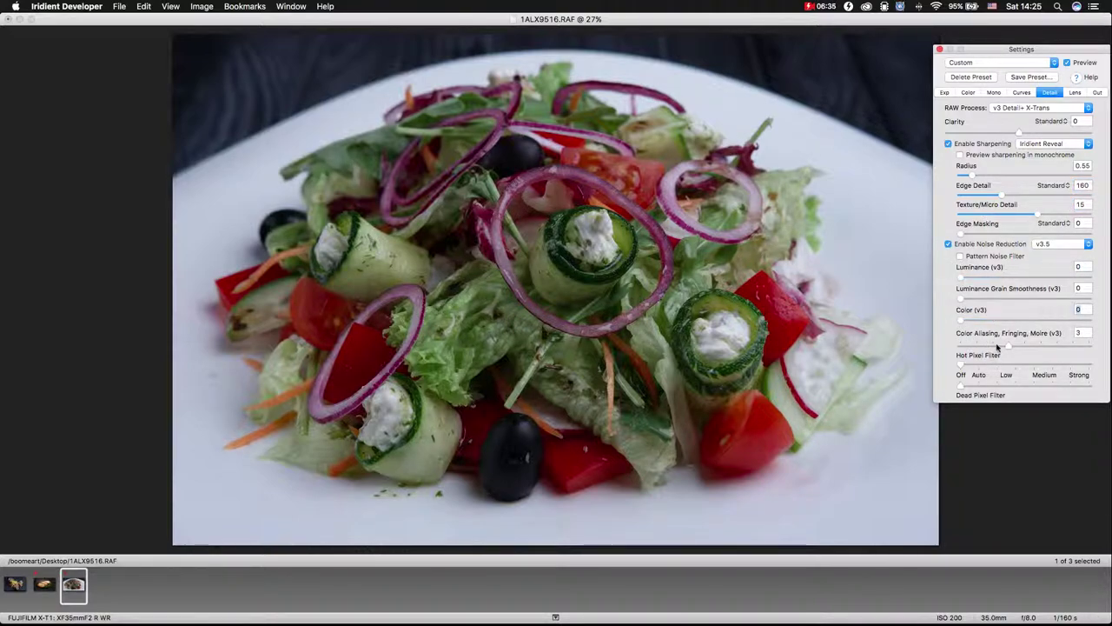
pyautogui.press('Tab')
pyautogui.write('2')
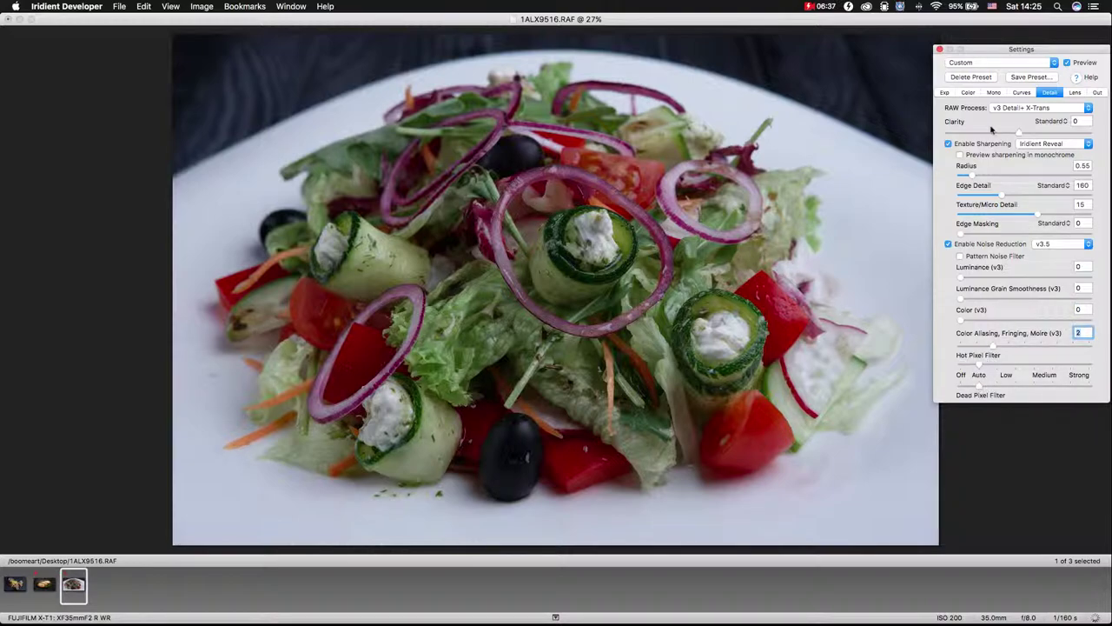
# Set the salad photo's white balance temperature to 5600 K and its Saturation to +30.
pyautogui.click(968, 92)
pyautogui.click(1073, 164)
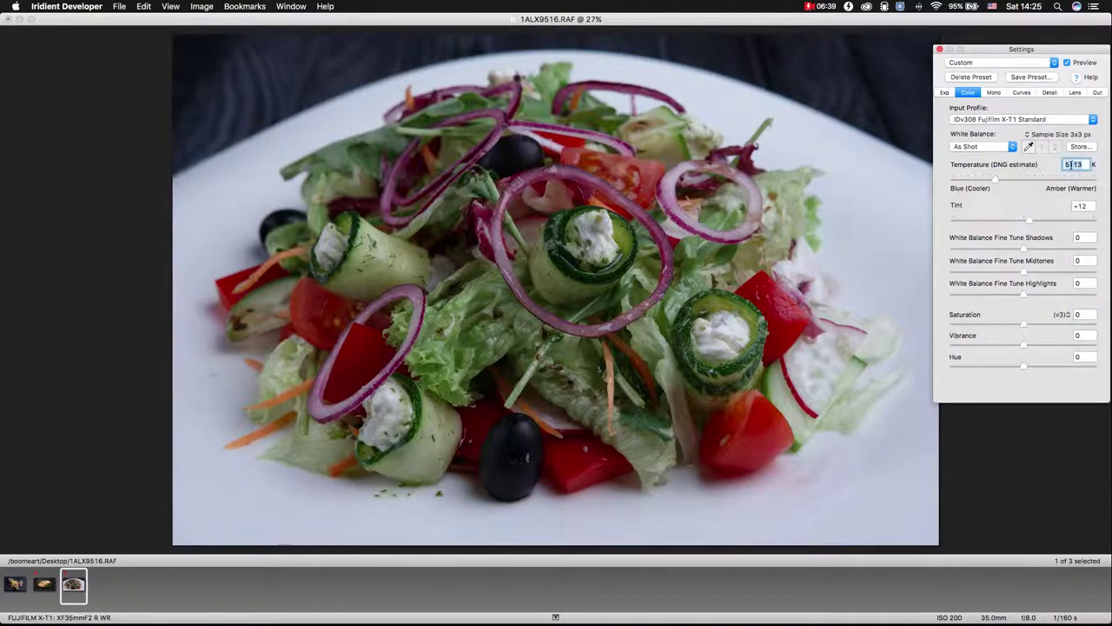
pyautogui.write('5600')
pyautogui.press('Return')
pyautogui.click(1043, 325)
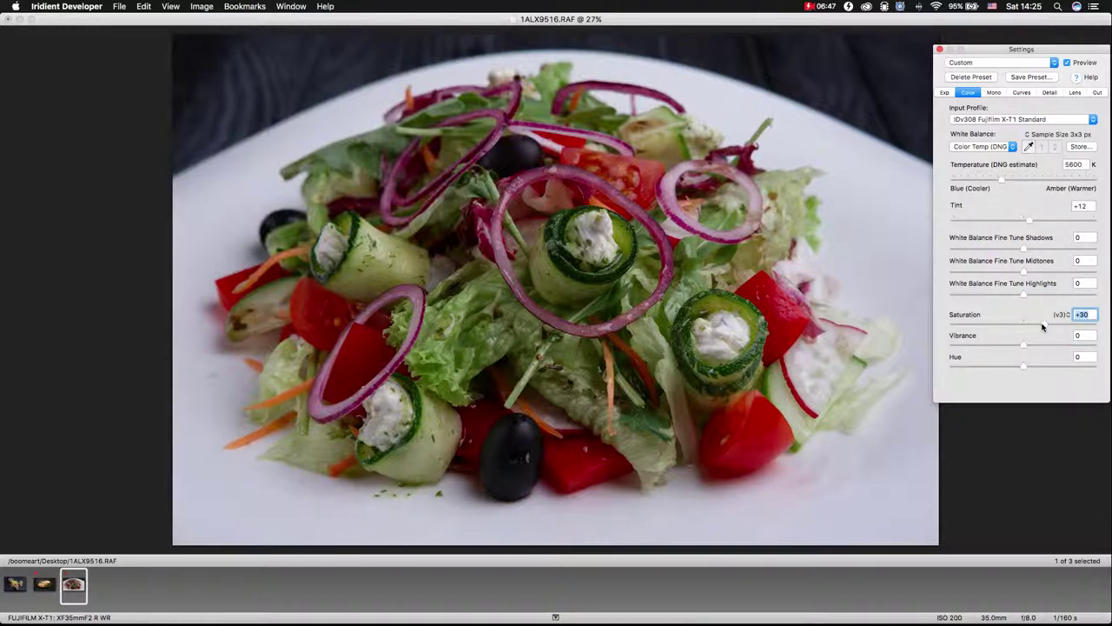
# Raise the Chroma (ab) curve's midpoint to about In 80.91, Out 100.77 and place its low-end point near In 4.71, Out 1.13.
pyautogui.click(1018, 93)
pyautogui.moveTo(1026, 222); pyautogui.dragTo(1015, 209)
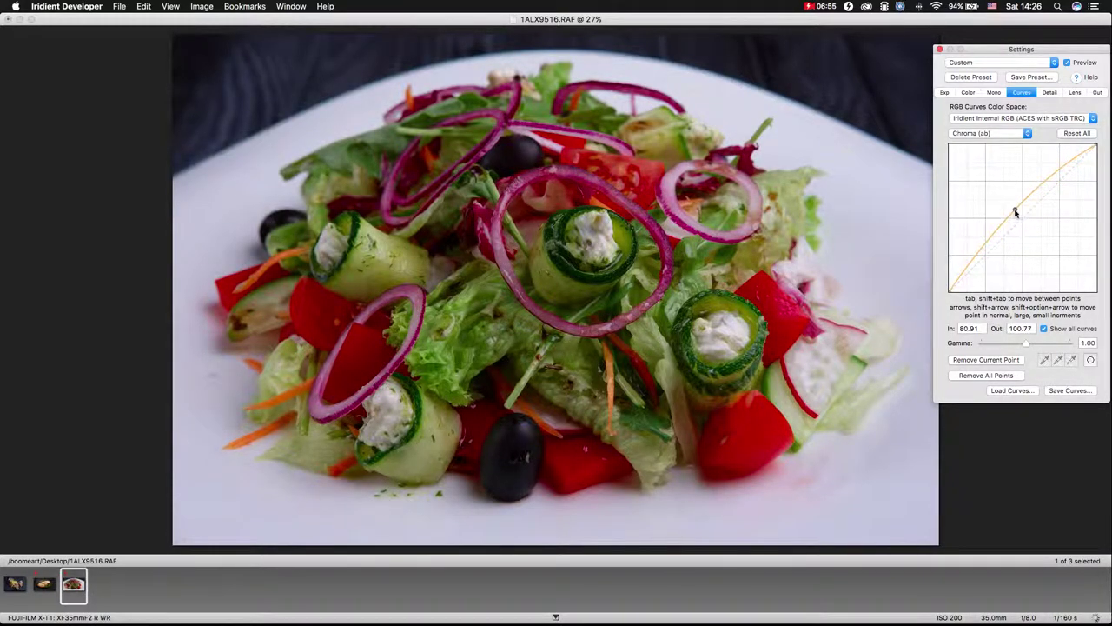
pyautogui.click(952, 291)
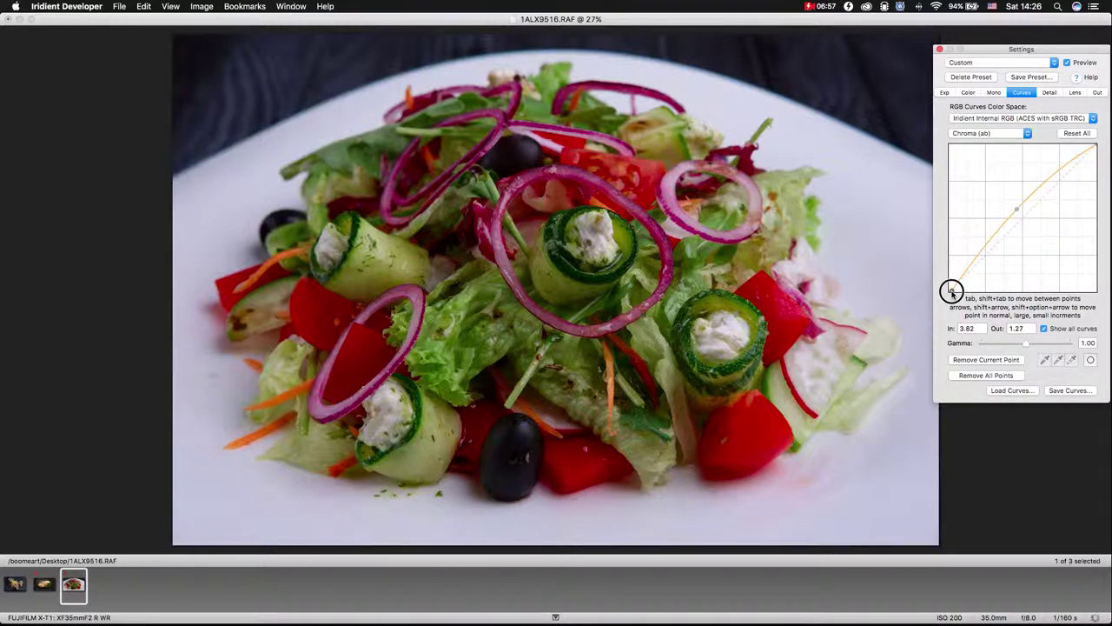
pyautogui.moveTo(951, 291); pyautogui.dragTo(953, 290)
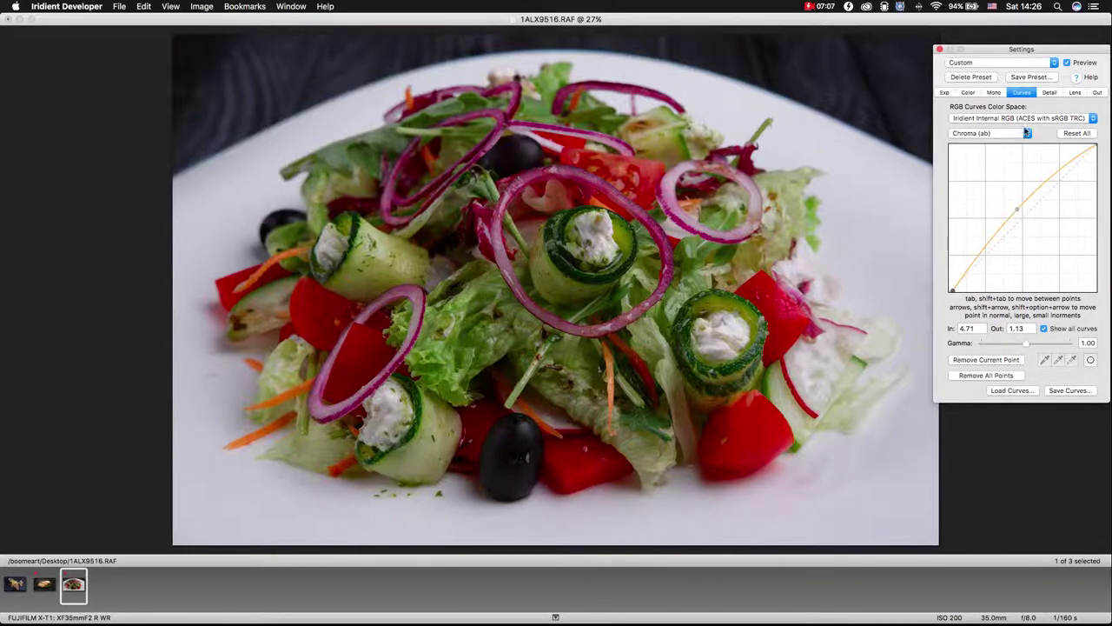
# Move the low end of the Blue curve to about In 7.76, Out 0.45.
pyautogui.click(982, 134)
pyautogui.click(959, 108)
pyautogui.moveTo(953, 297); pyautogui.dragTo(952, 292)
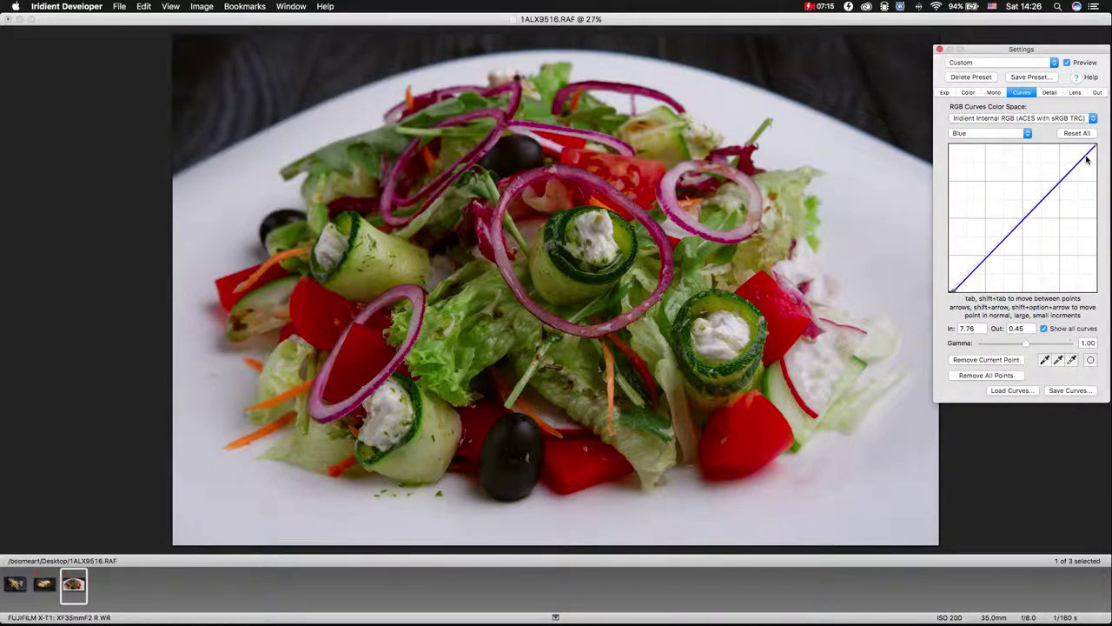
# Set the salad photo's Contrast to +30 and Brightness Highlights to +40.
pyautogui.click(946, 93)
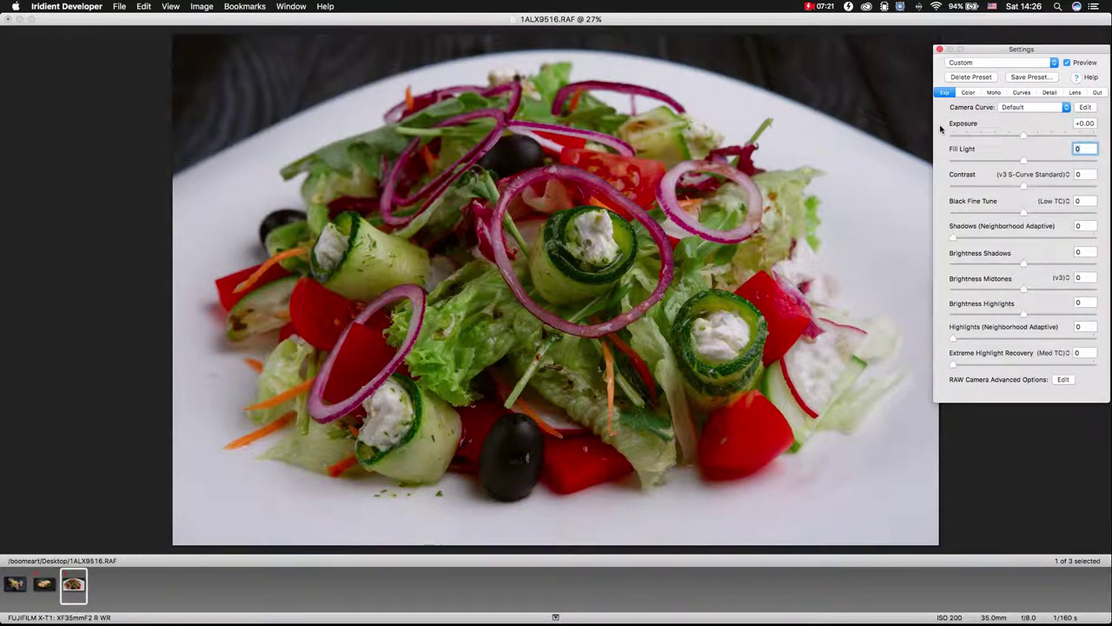
pyautogui.click(1049, 315)
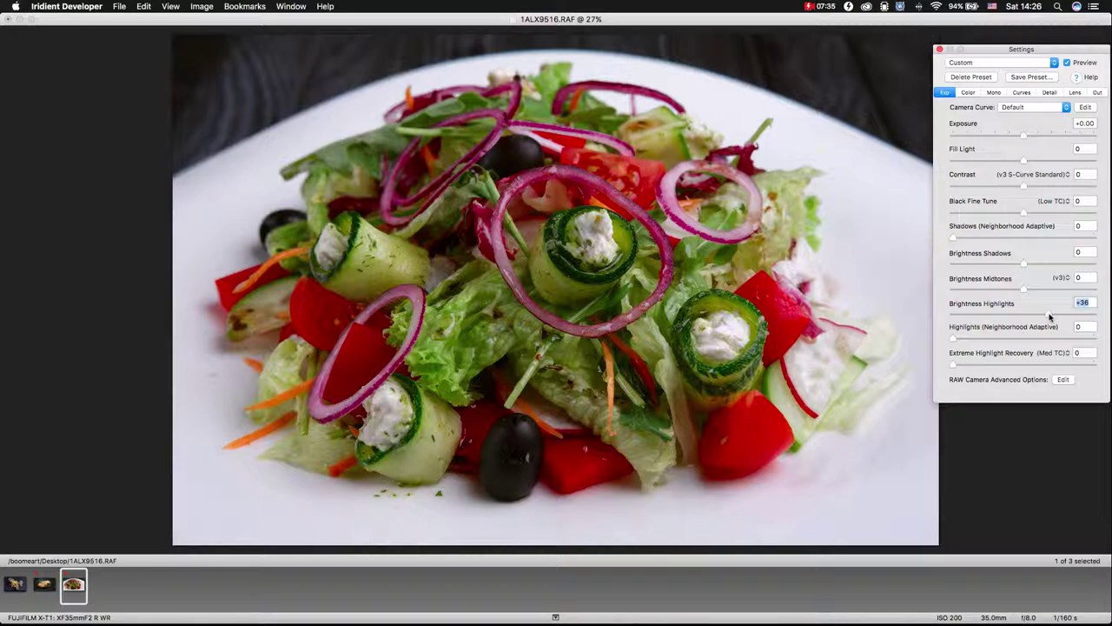
pyautogui.moveTo(1050, 316); pyautogui.dragTo(1070, 317)
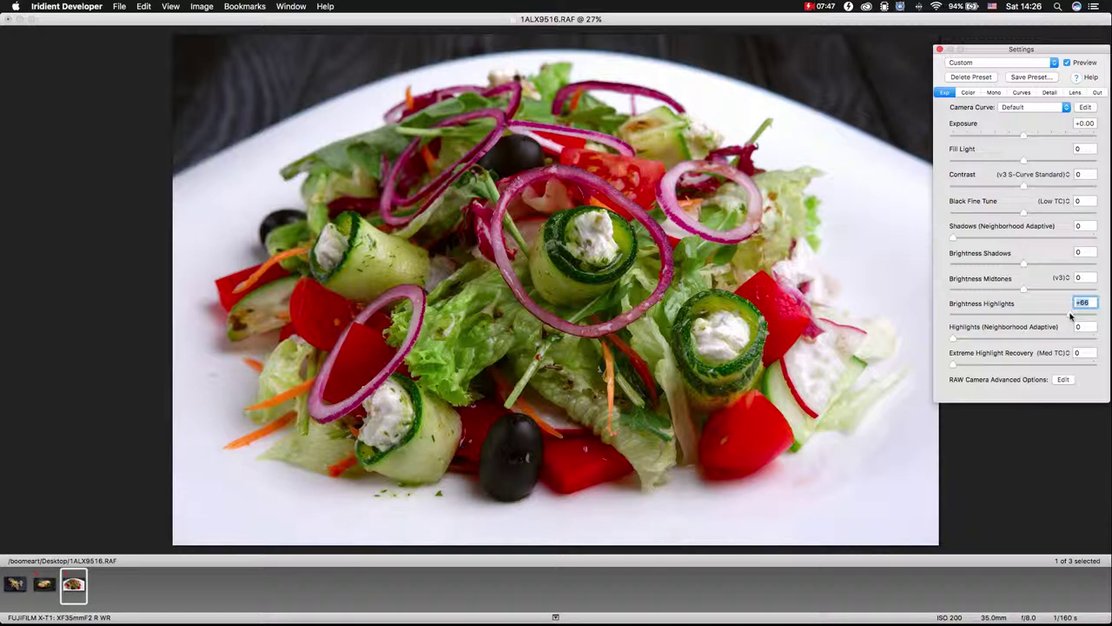
pyautogui.moveTo(1071, 316); pyautogui.dragTo(1049, 318)
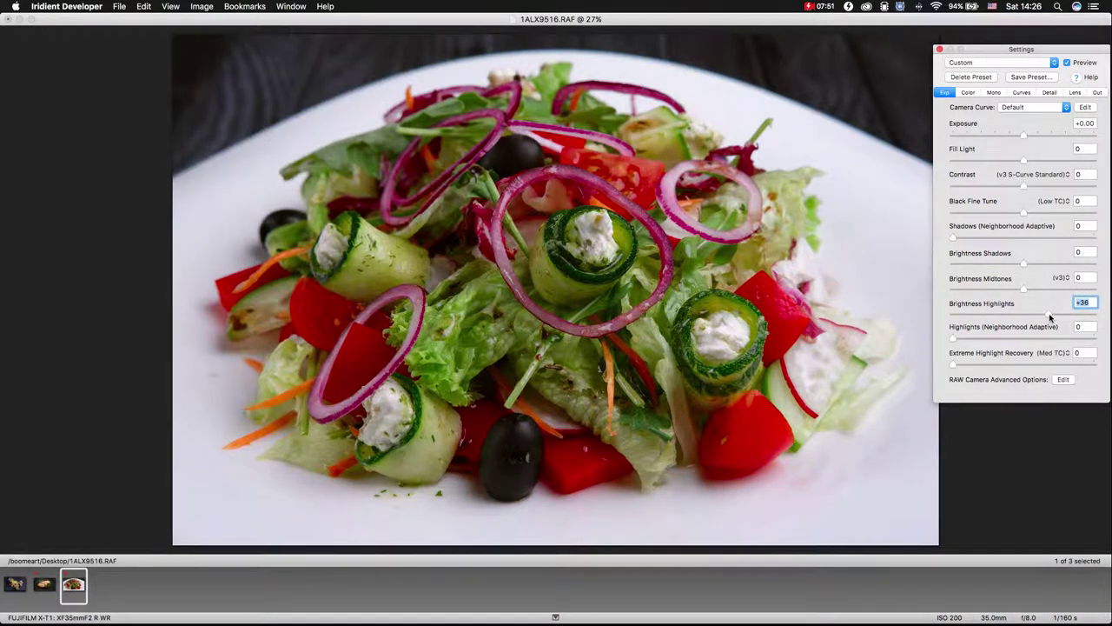
pyautogui.click(1046, 185)
pyautogui.moveTo(1045, 186); pyautogui.dragTo(1045, 186)
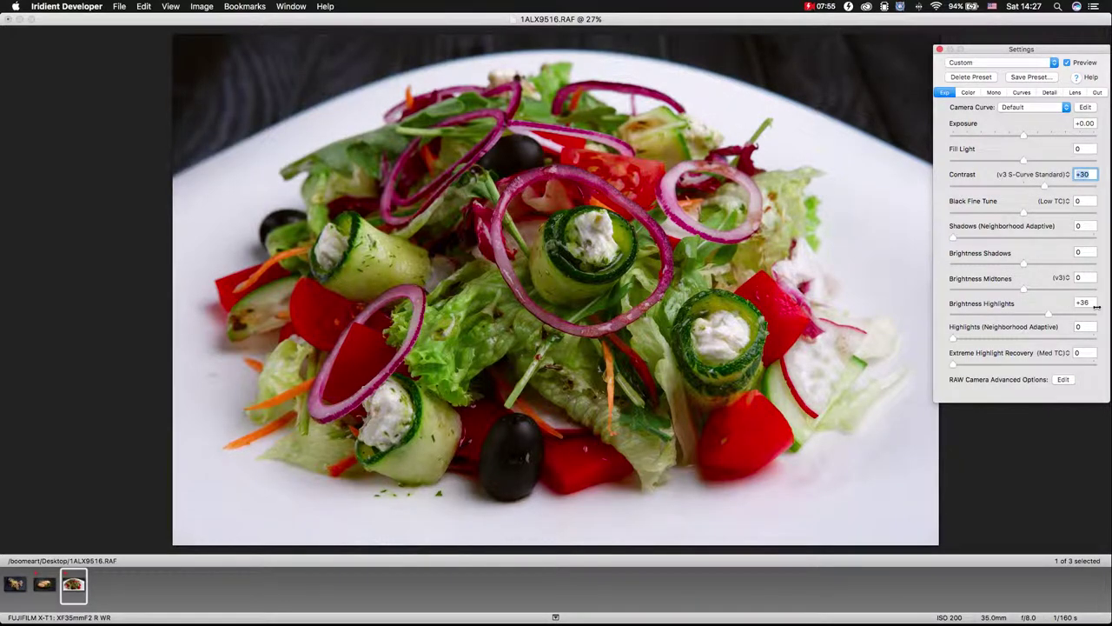
pyautogui.moveTo(1049, 317); pyautogui.dragTo(1054, 318)
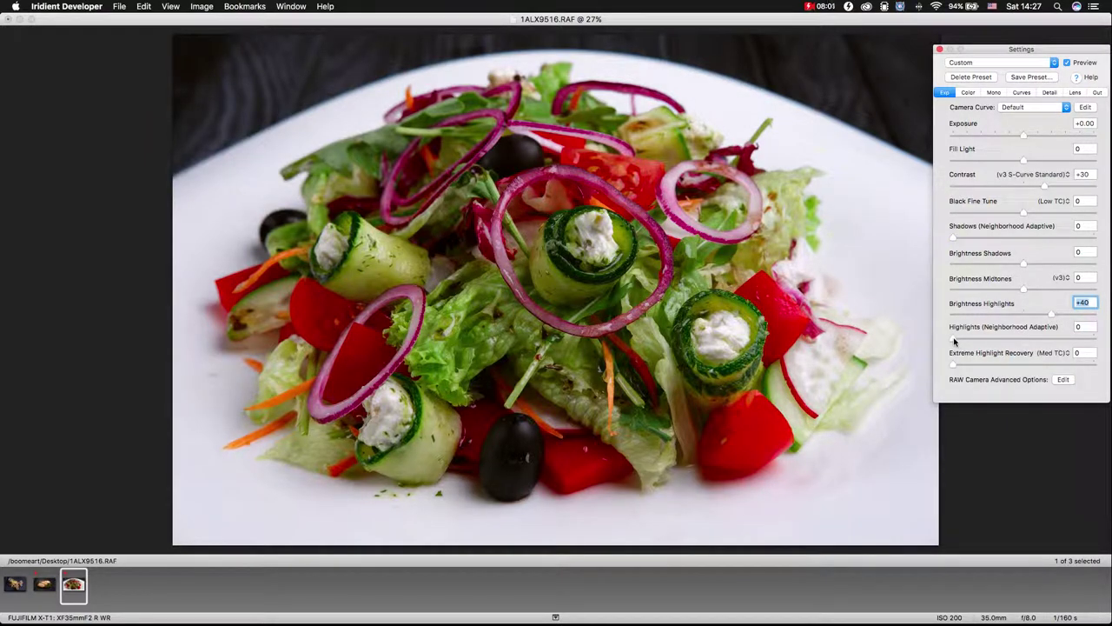
# Set the tonal adjustments to Highlights (Neighborhood Adaptive) +27, Fill Light +15 and Shadows (Neighborhood Adaptive) +50.
pyautogui.moveTo(953, 340); pyautogui.dragTo(992, 340)
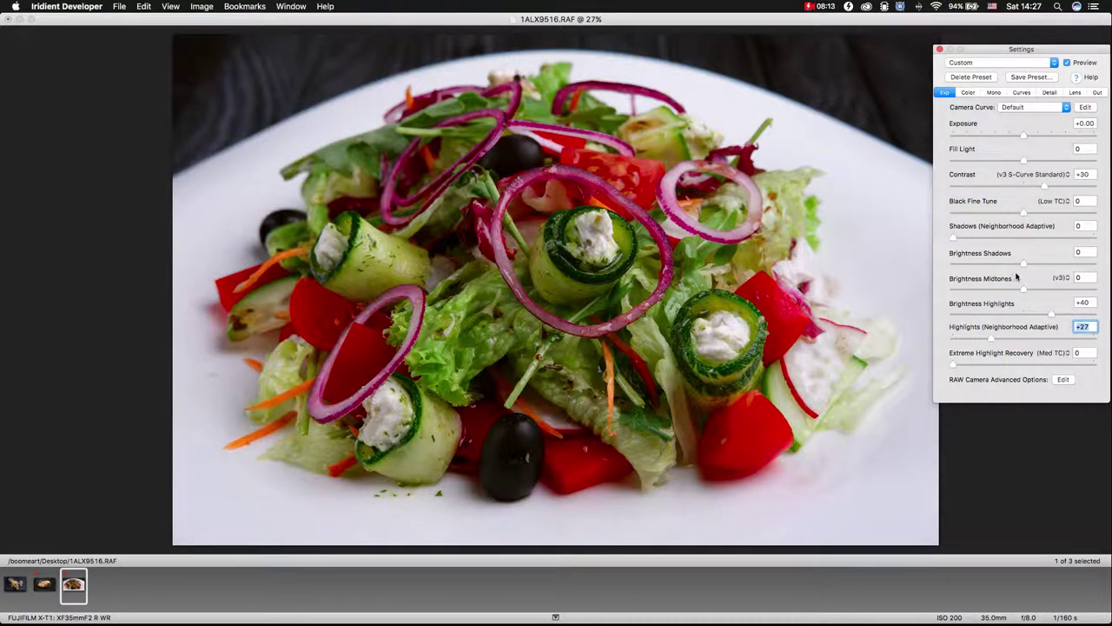
pyautogui.moveTo(1024, 161); pyautogui.dragTo(1034, 161)
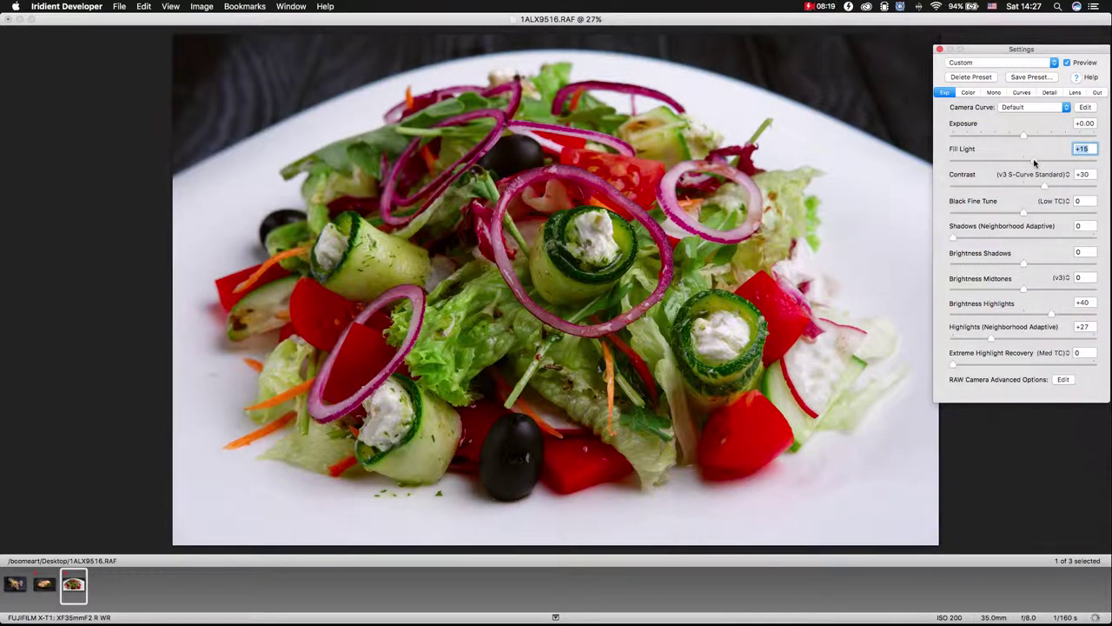
pyautogui.click(1023, 239)
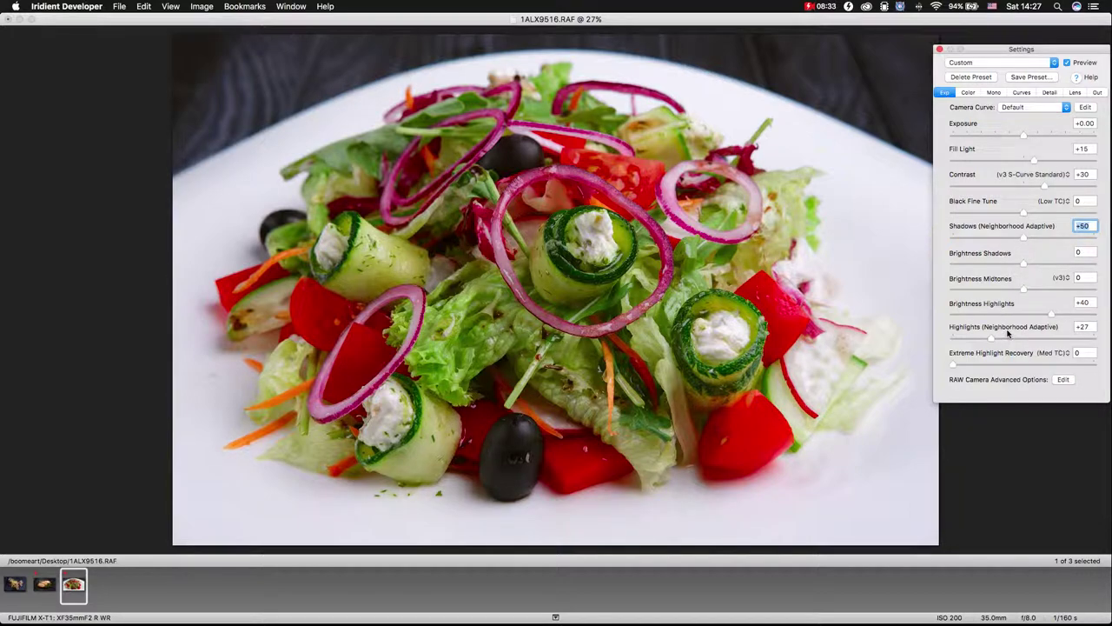
# Brighten the salad photo by setting Exposure to +0.31.
pyautogui.click(1023, 136)
pyautogui.moveTo(1024, 135); pyautogui.dragTo(1026, 136)
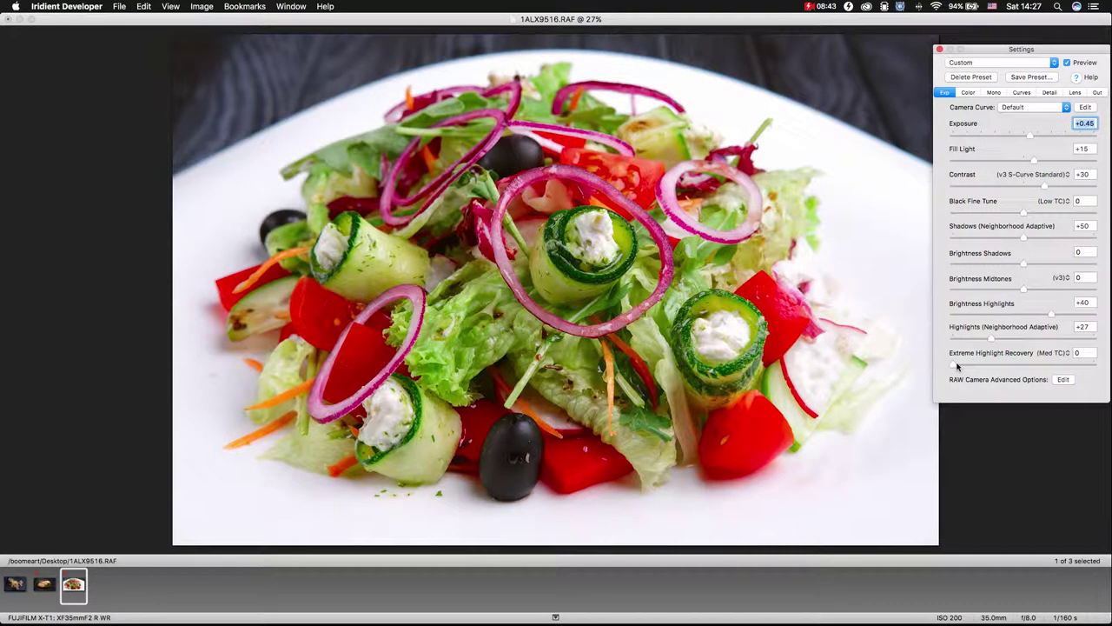
pyautogui.moveTo(1030, 137); pyautogui.dragTo(1029, 137)
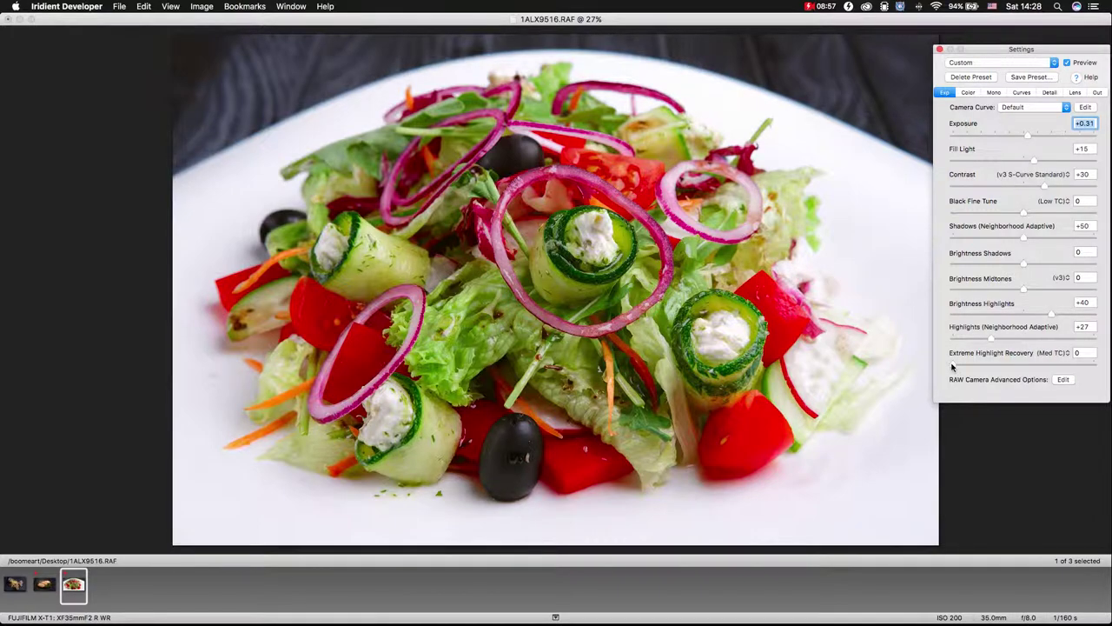
# Set Extreme Highlight Recovery to +28 and Highlights (Neighborhood Adaptive) to +38.
pyautogui.moveTo(954, 366); pyautogui.dragTo(994, 368)
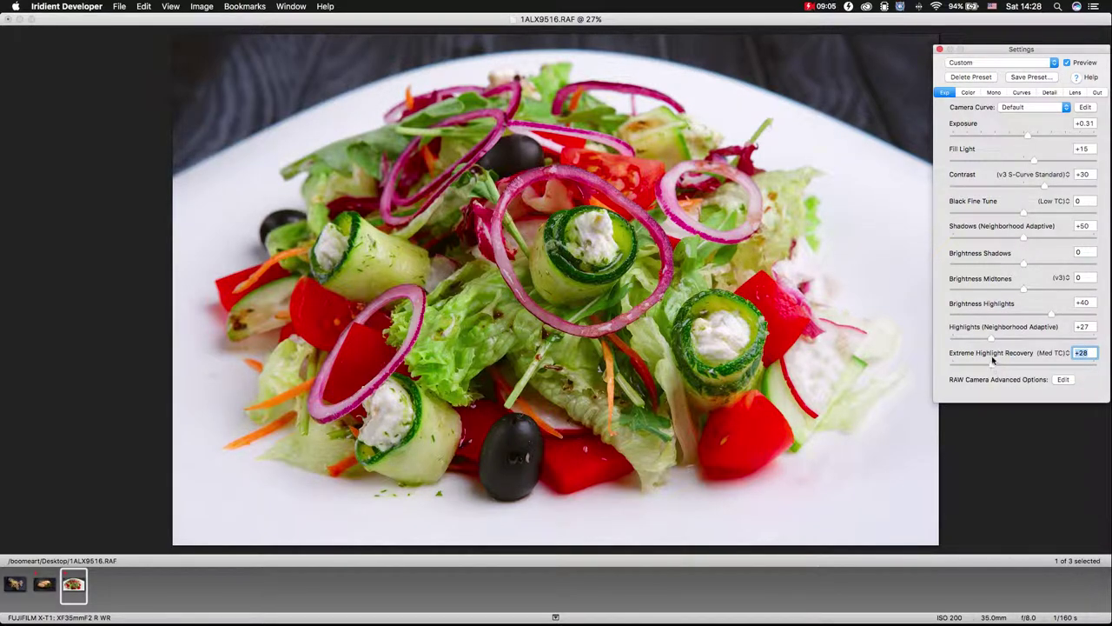
pyautogui.moveTo(990, 337); pyautogui.dragTo(1006, 341)
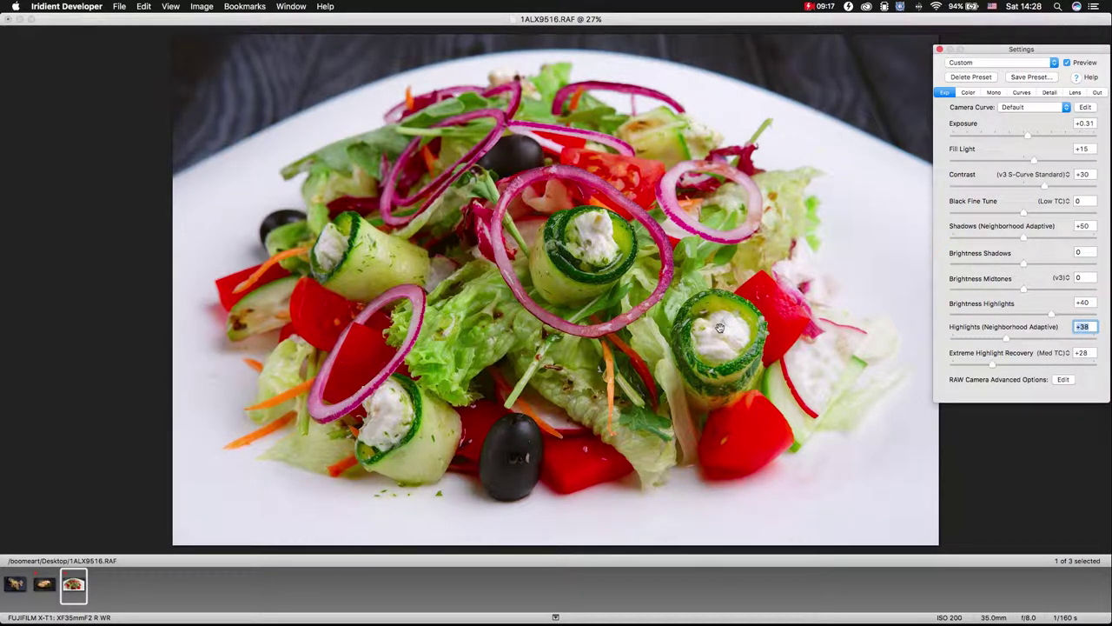
# Examine the detail of the cucumber rolls and lettuce at 100%, then return to the whole photo.
pyautogui.click(596, 239)
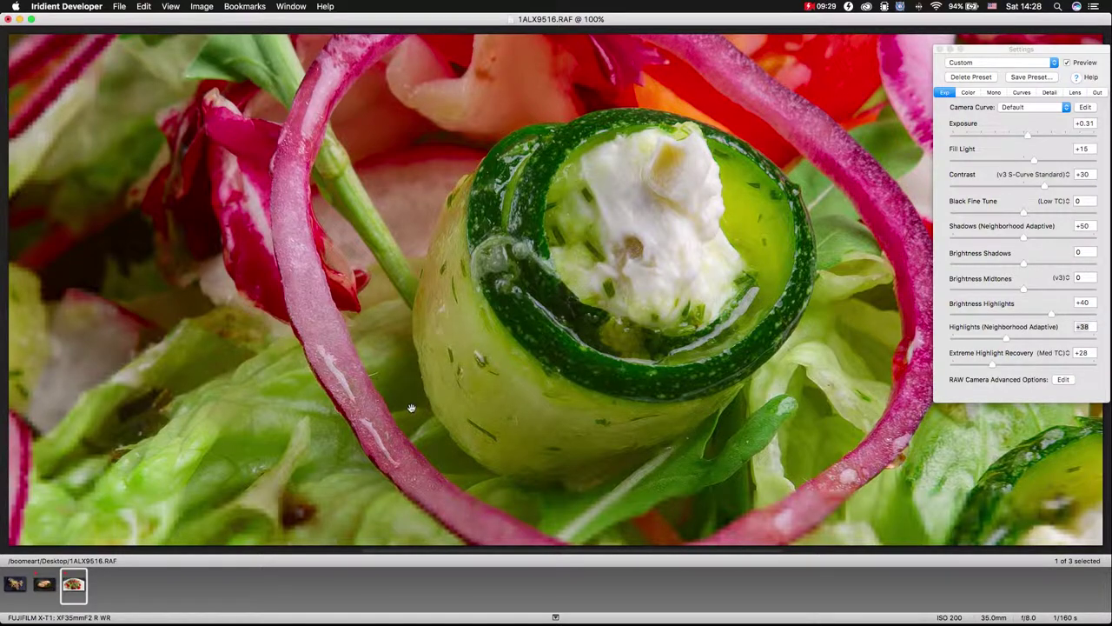
pyautogui.moveTo(437, 387); pyautogui.dragTo(526, 330)
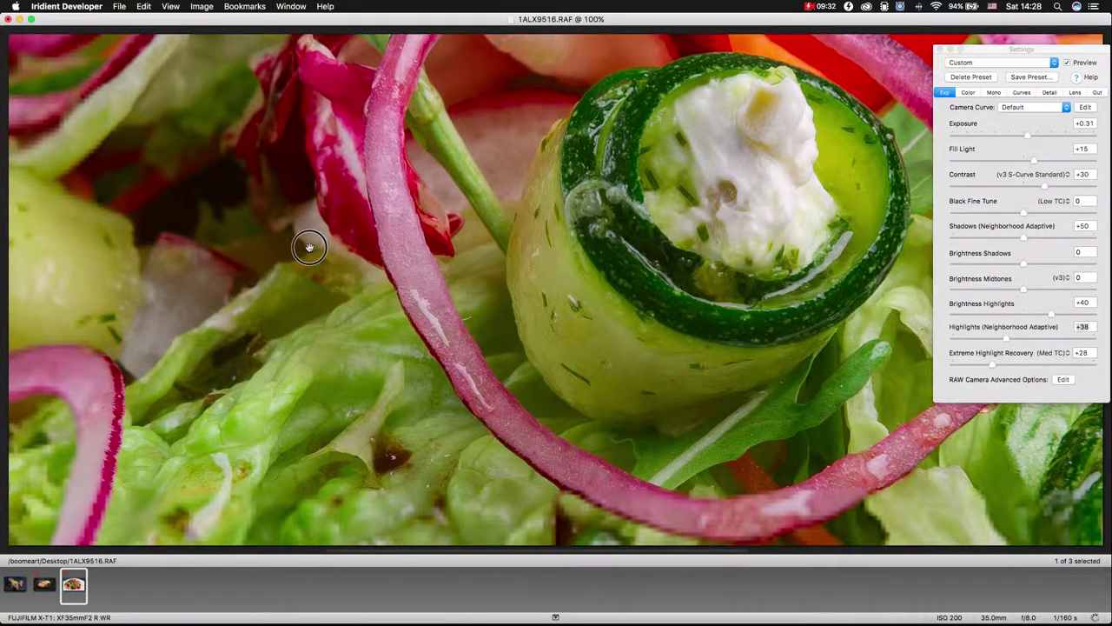
pyautogui.moveTo(305, 244); pyautogui.dragTo(473, 330)
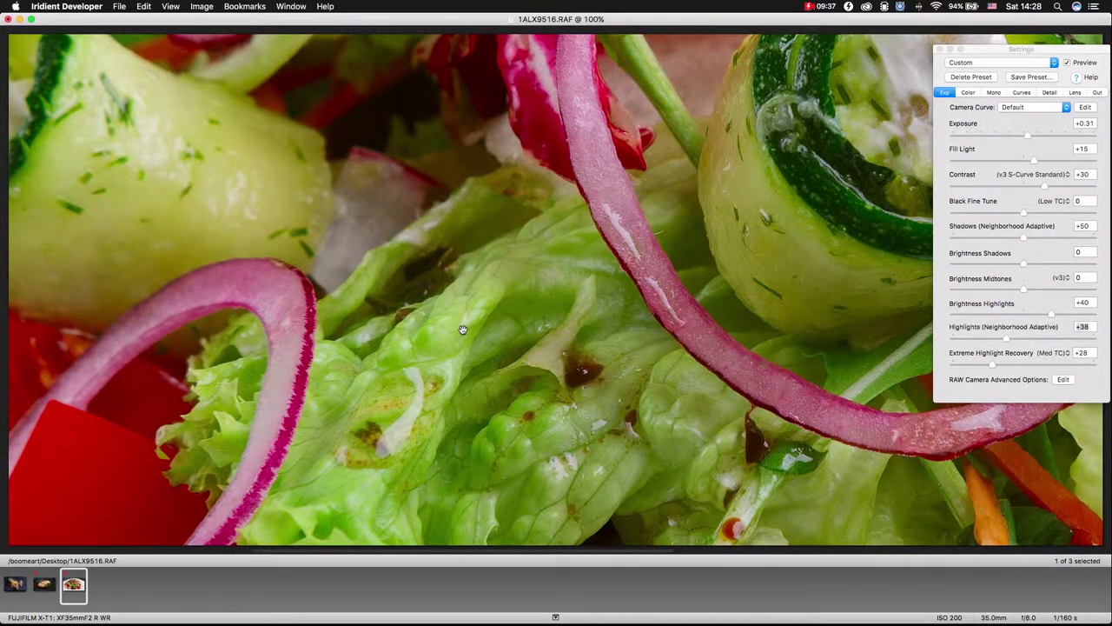
pyautogui.click(463, 330)
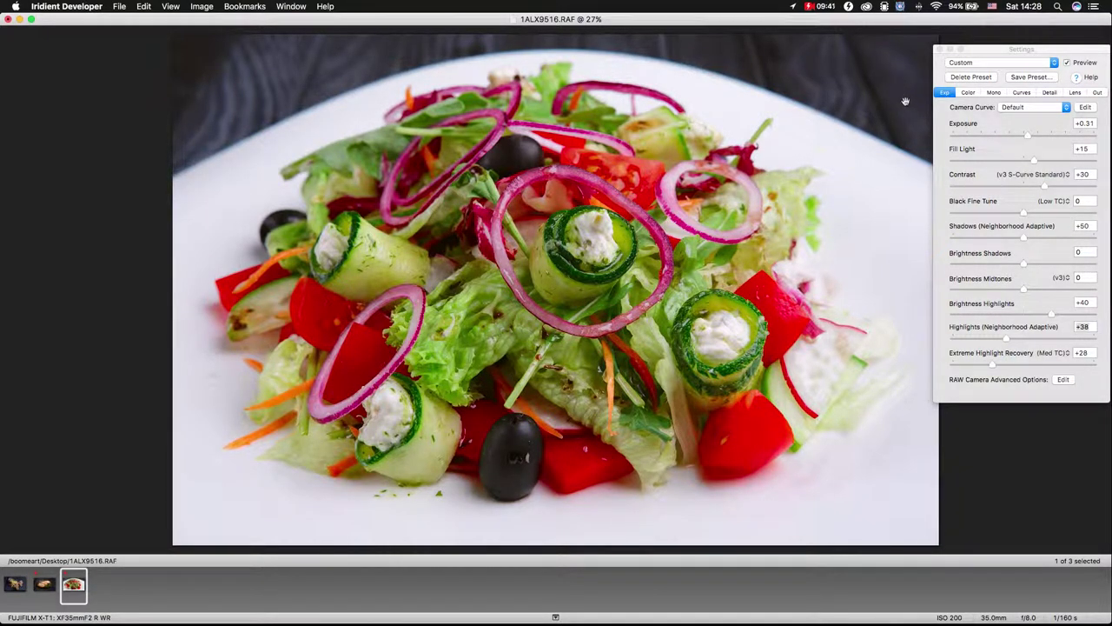
pyautogui.click(1008, 70)
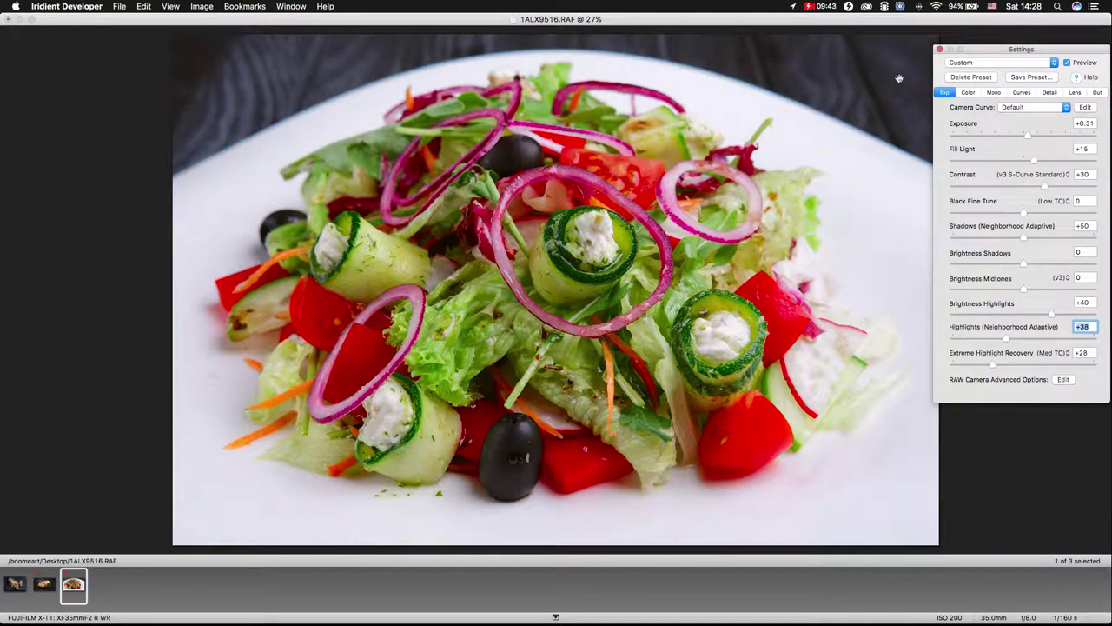